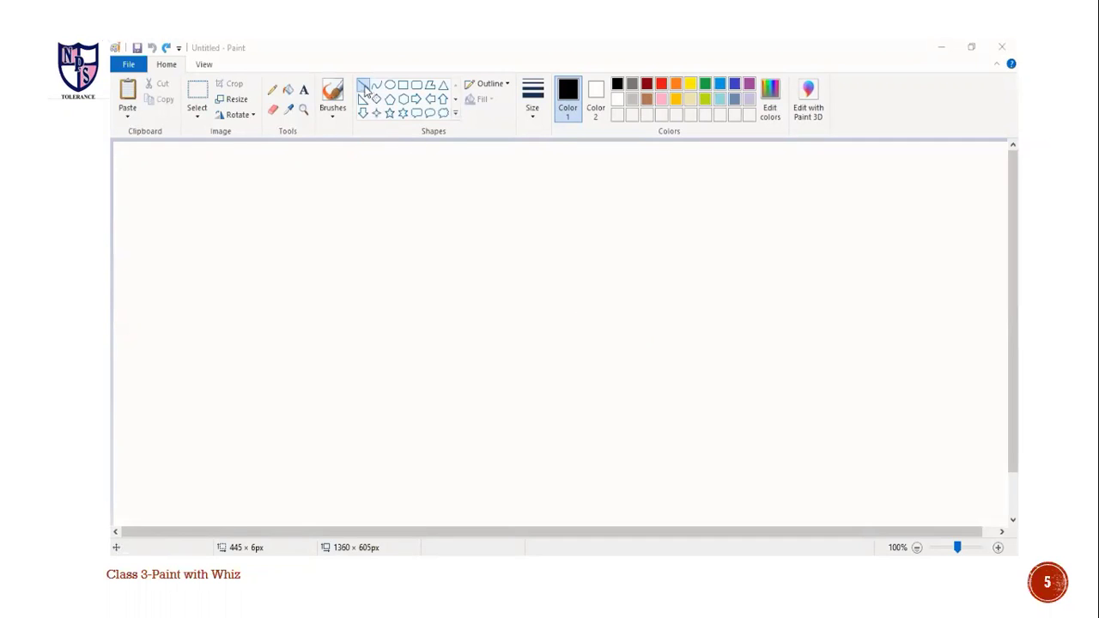
Step: Draw a 501px black horizontal line with a shorter 431px line beneath it
click(364, 87)
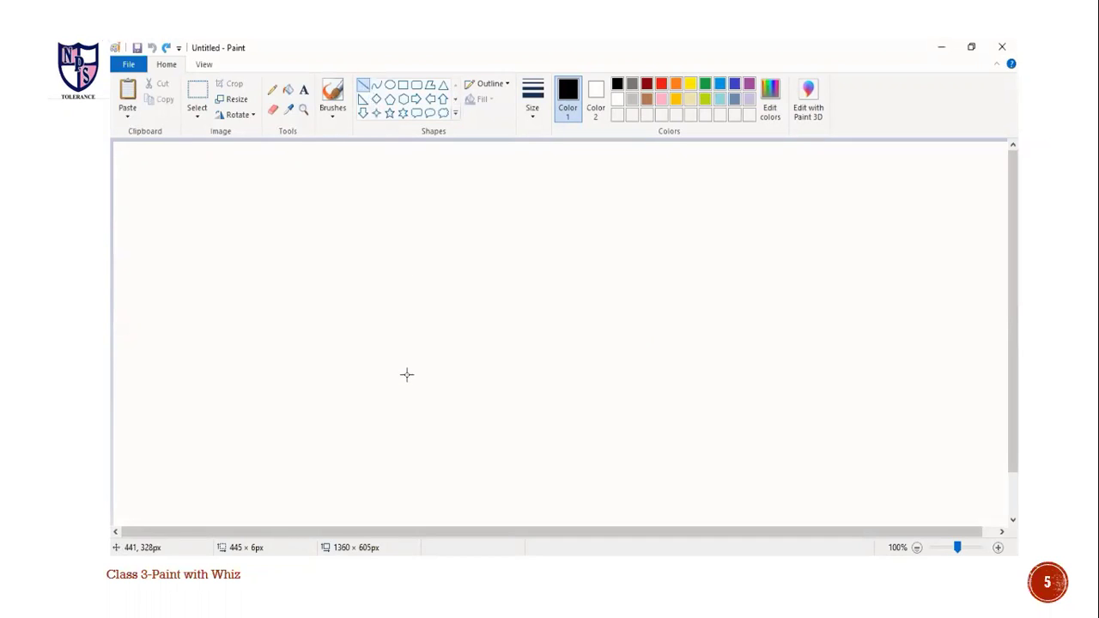
drag(406, 375, 463, 390)
drag(529, 399, 739, 374)
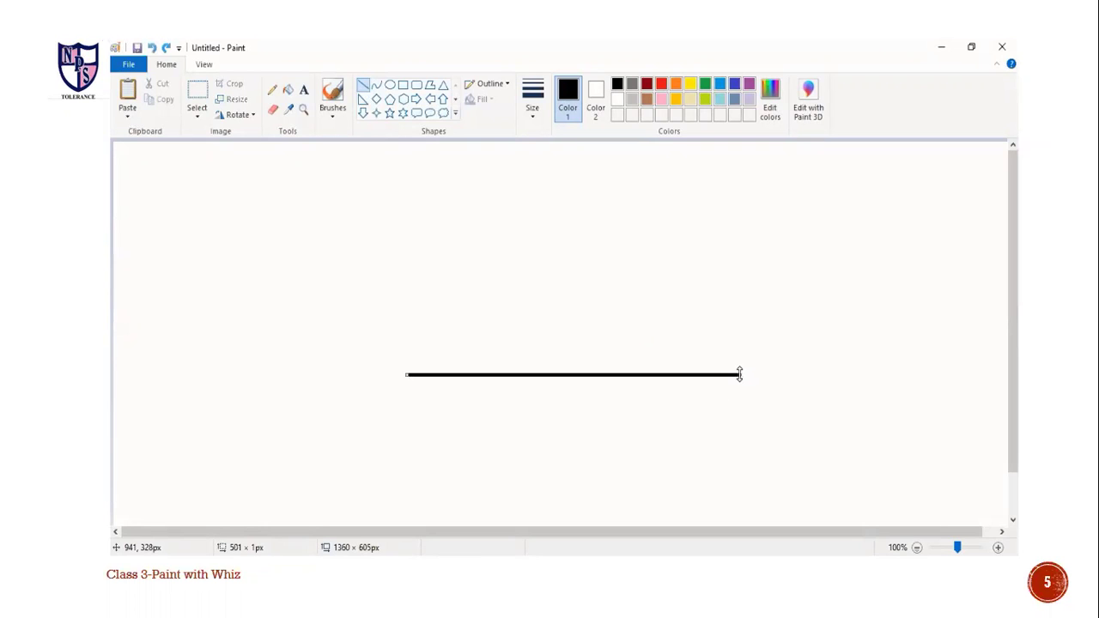
click(697, 433)
mouse_move(428, 460)
mouse_down()
mouse_move(583, 470)
mouse_move(729, 459)
mouse_move(714, 459)
mouse_up()
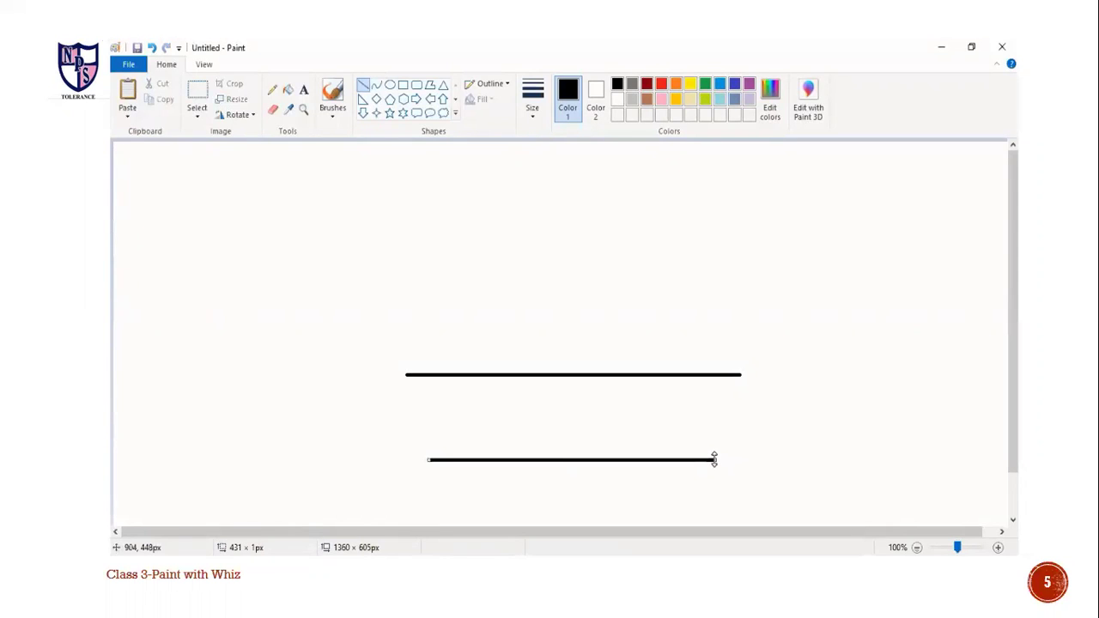
Step: Join the left ends and the right ends of the two lines with slanted side lines
click(761, 456)
click(407, 374)
drag(406, 375, 429, 461)
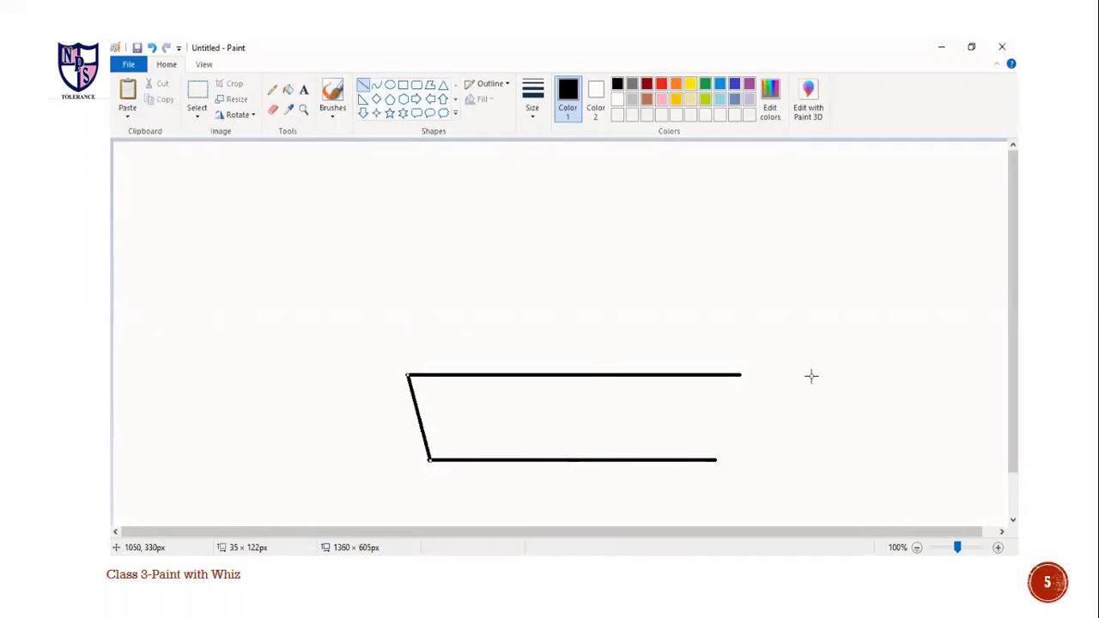
drag(736, 374, 716, 458)
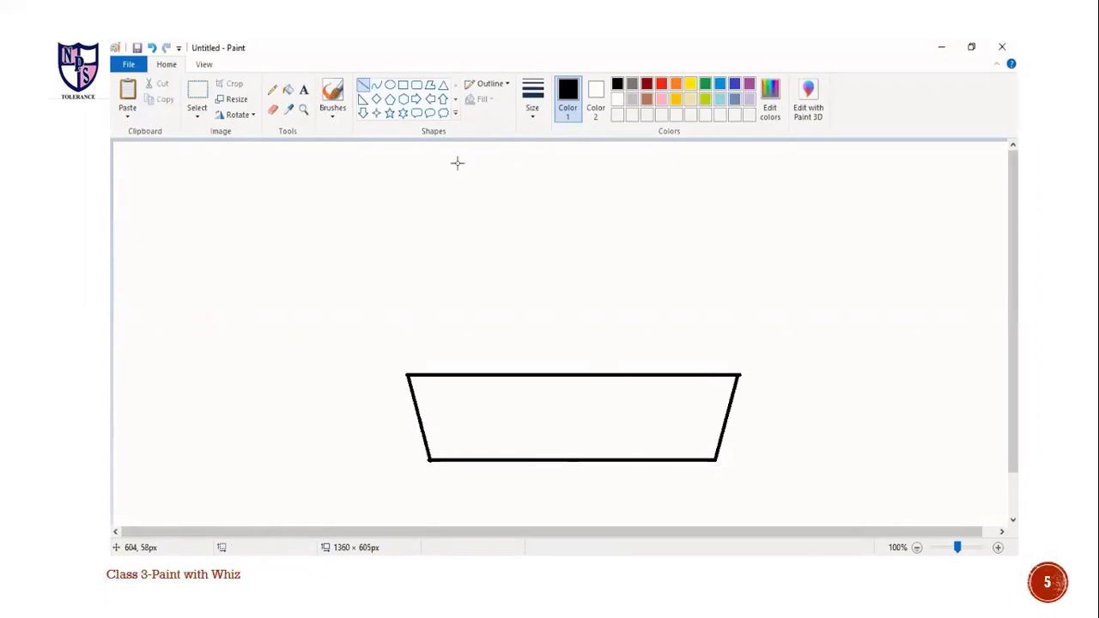
click(403, 86)
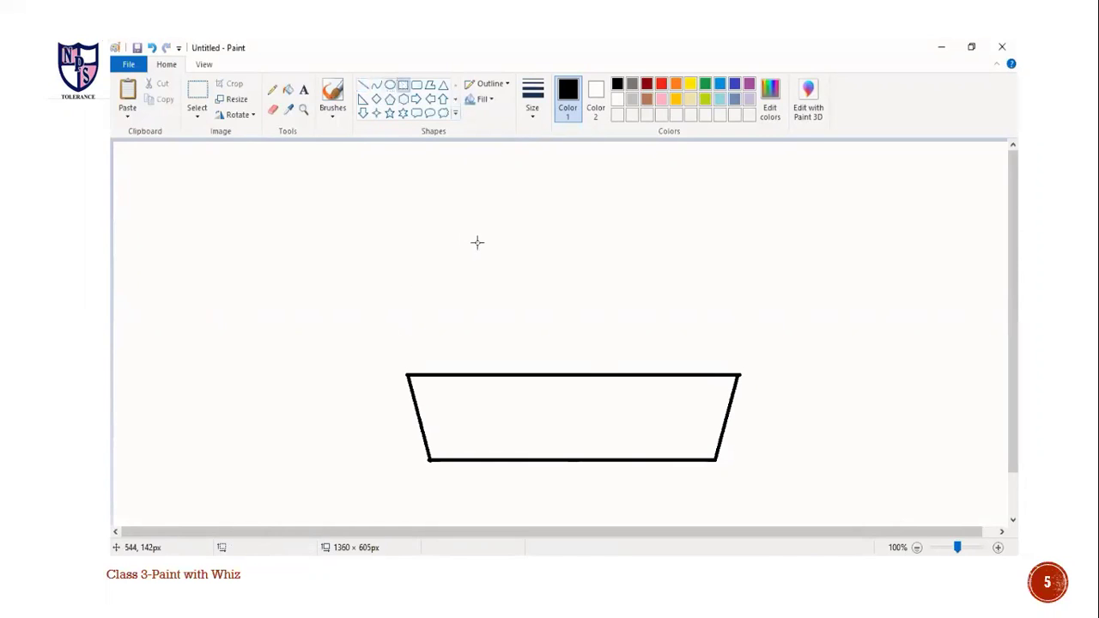
Step: Draw a thin rectangular mast on the hull and a right-triangle flag from its top
drag(485, 235, 499, 376)
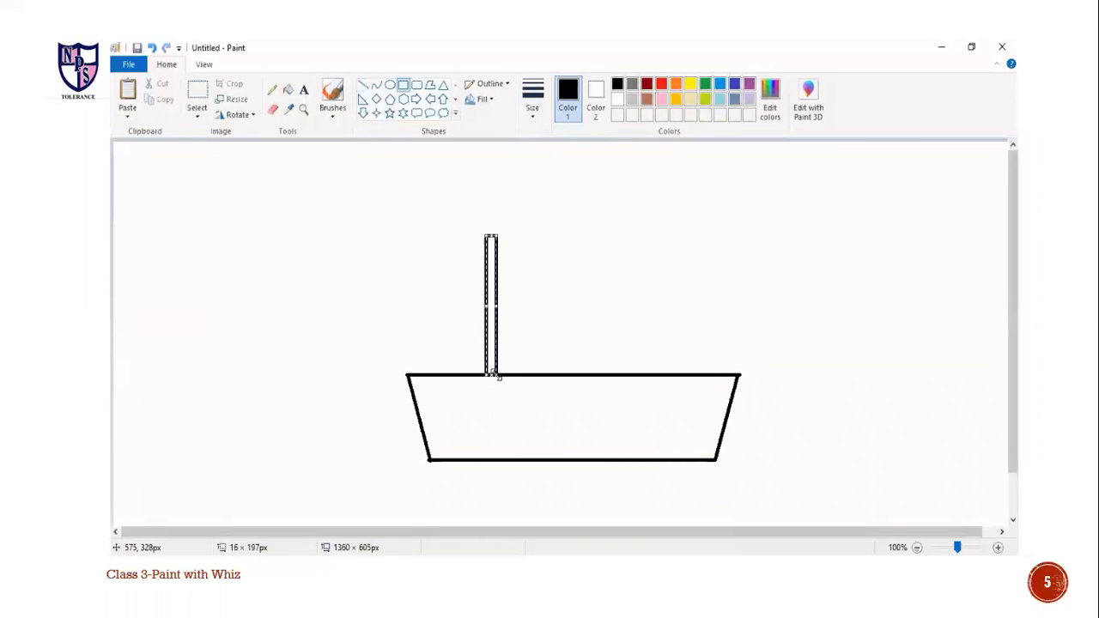
click(538, 309)
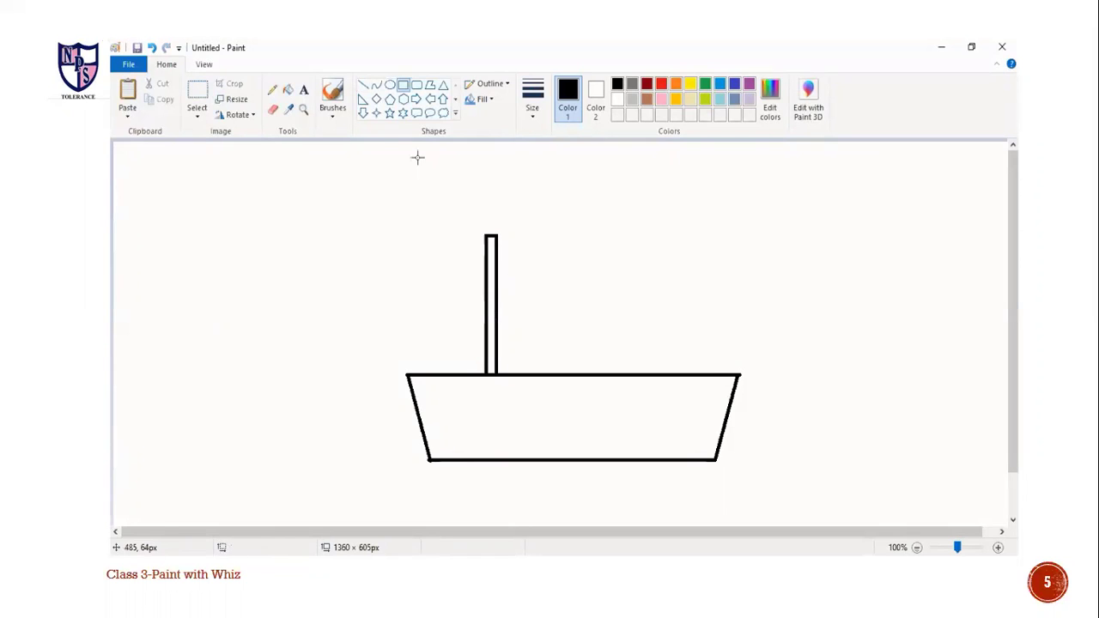
click(363, 100)
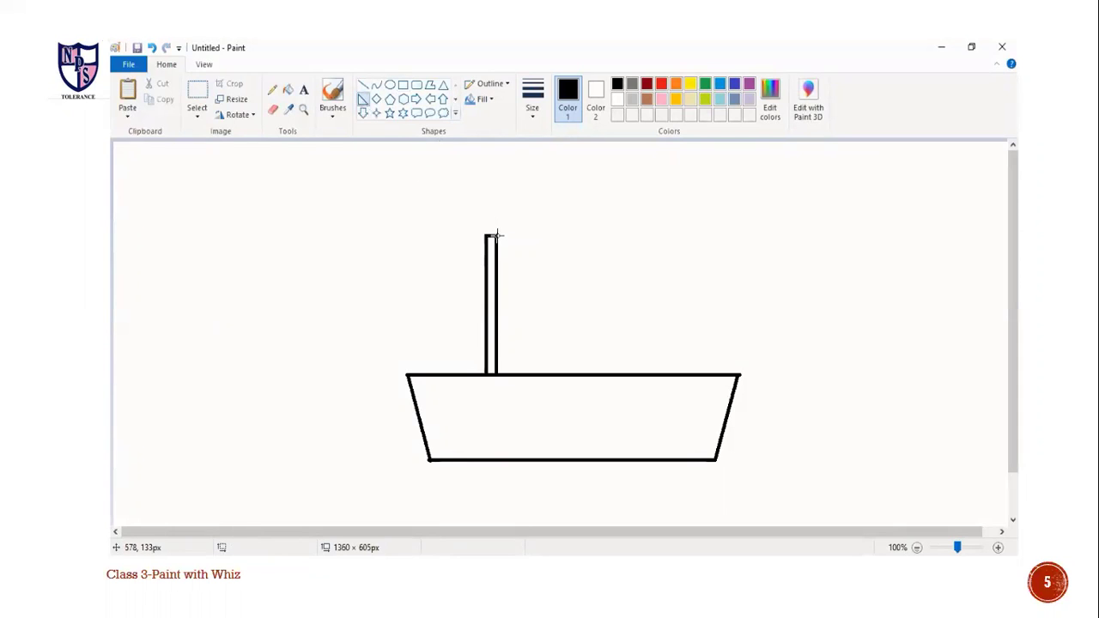
drag(496, 234, 594, 334)
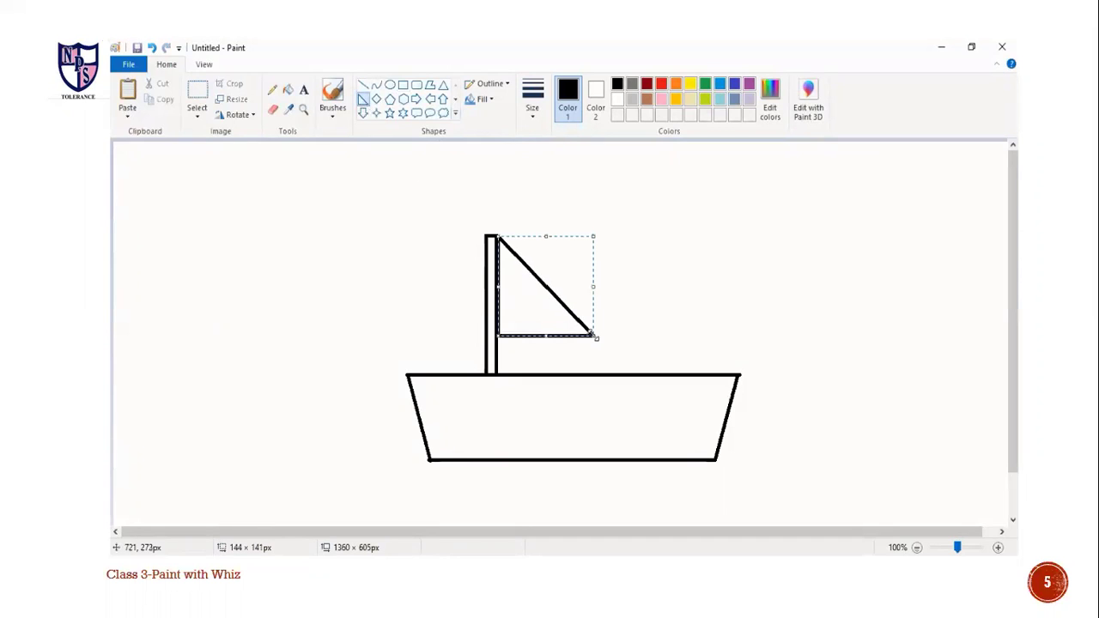
click(659, 322)
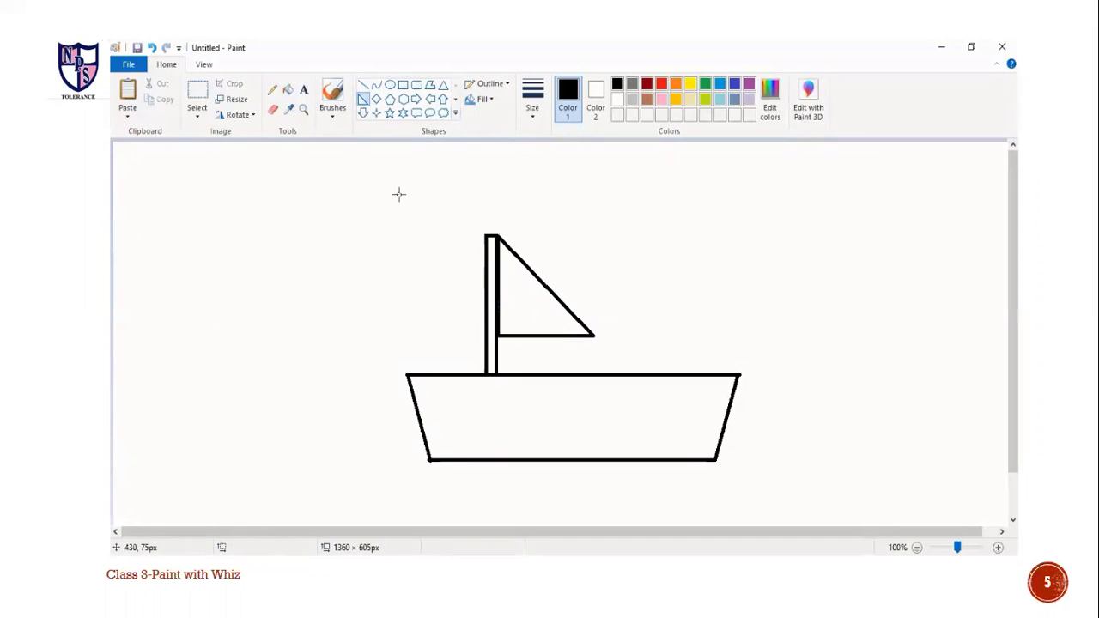
Step: Draw a small round porthole circle in the left part of the hull
click(390, 86)
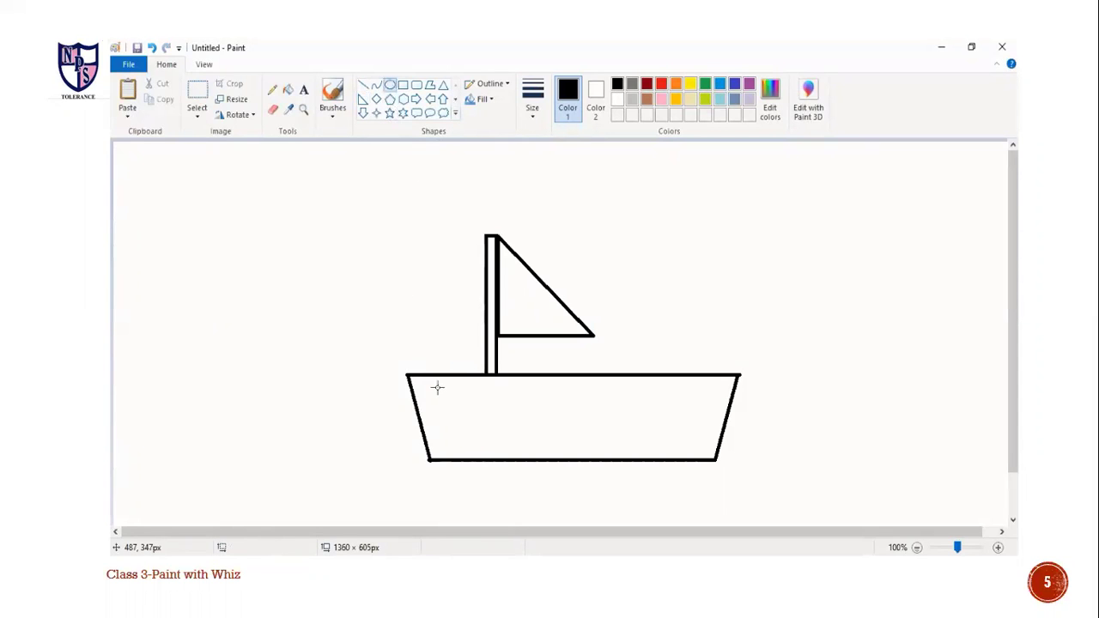
drag(436, 387, 467, 417)
click(340, 319)
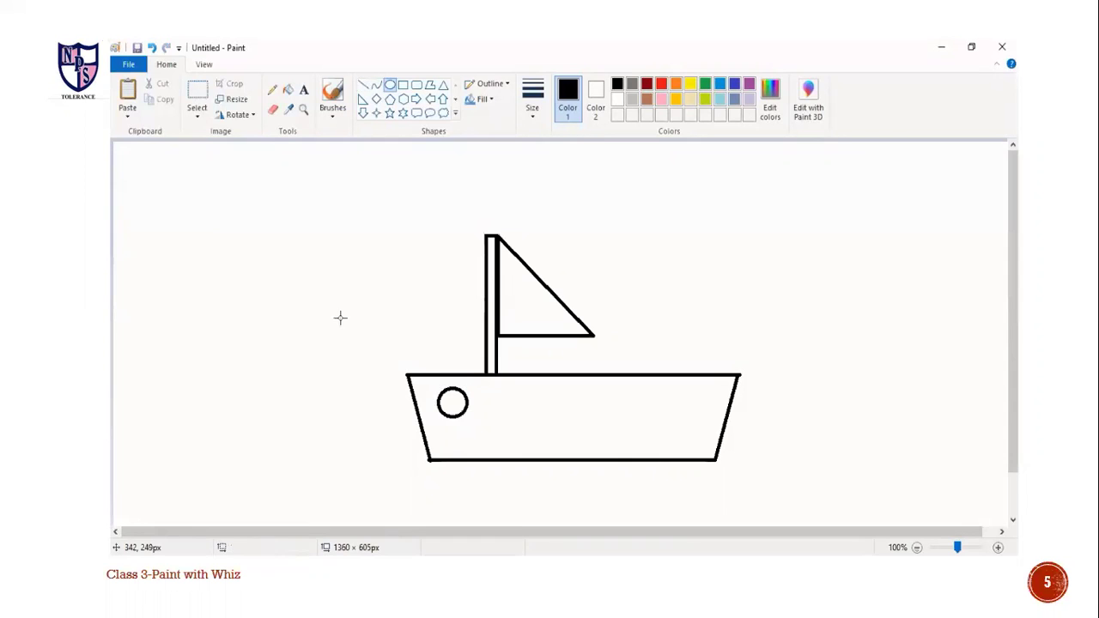
Step: Copy the porthole and place the duplicate beside the first one
click(198, 96)
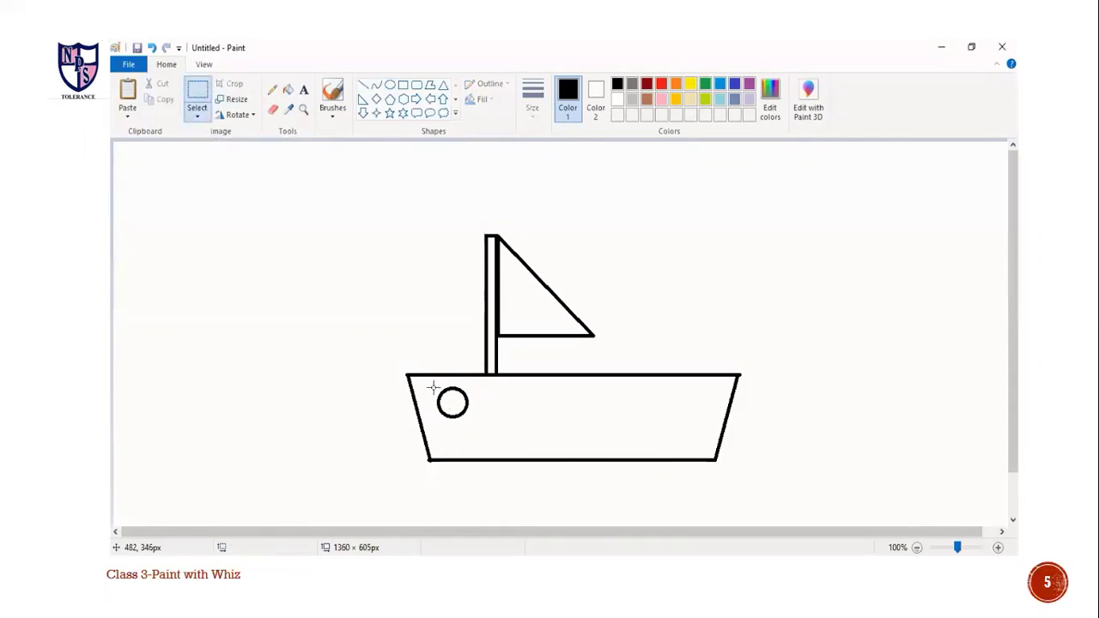
drag(434, 387, 471, 418)
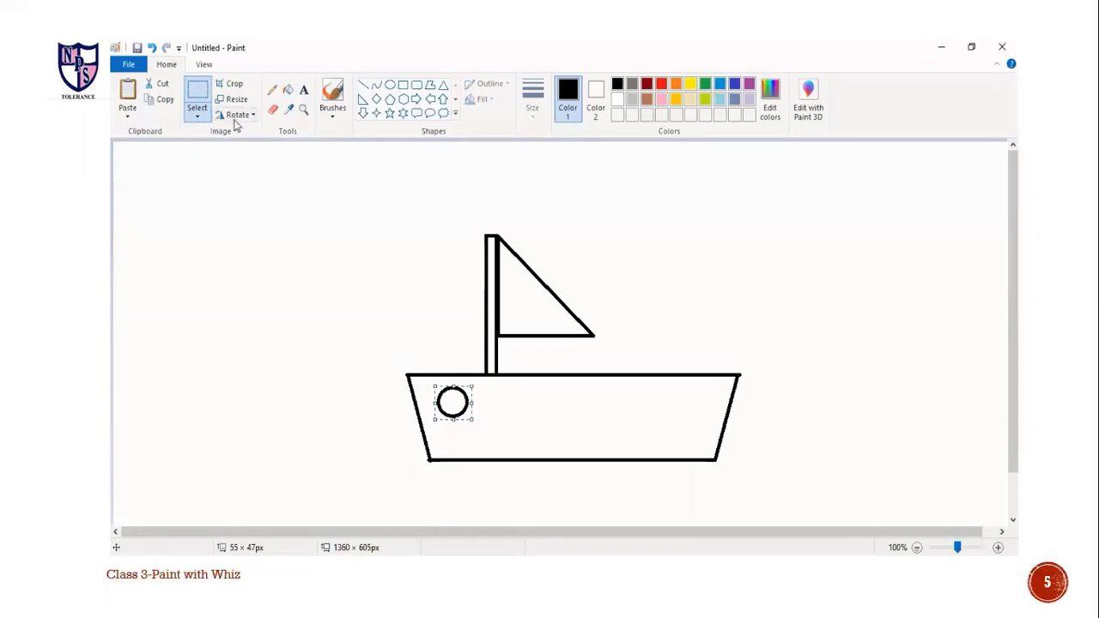
click(163, 100)
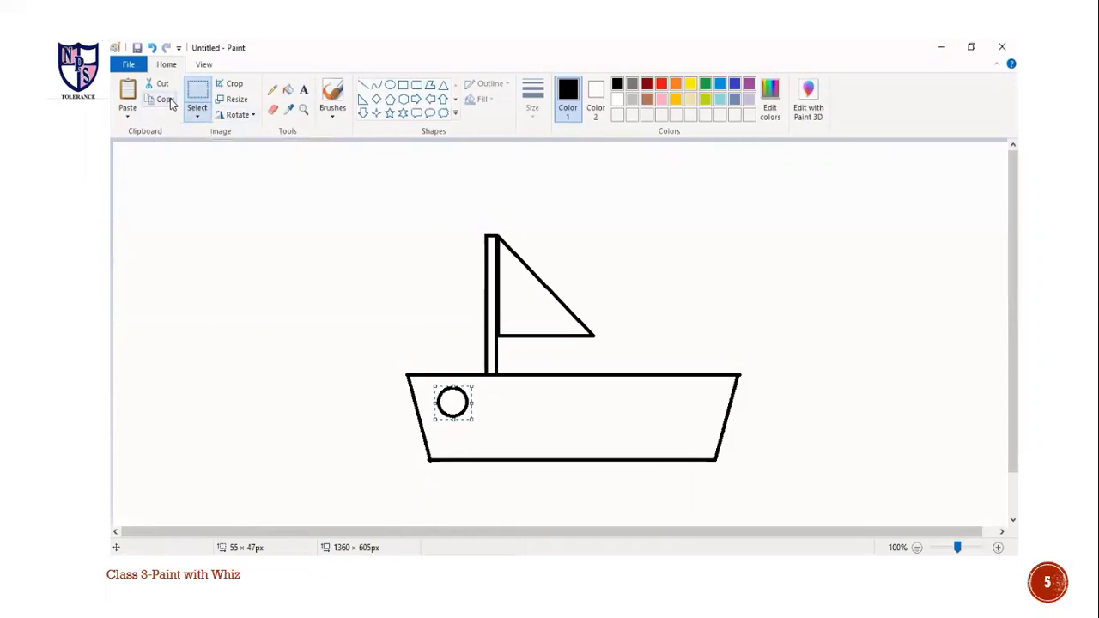
click(127, 93)
drag(130, 158, 499, 404)
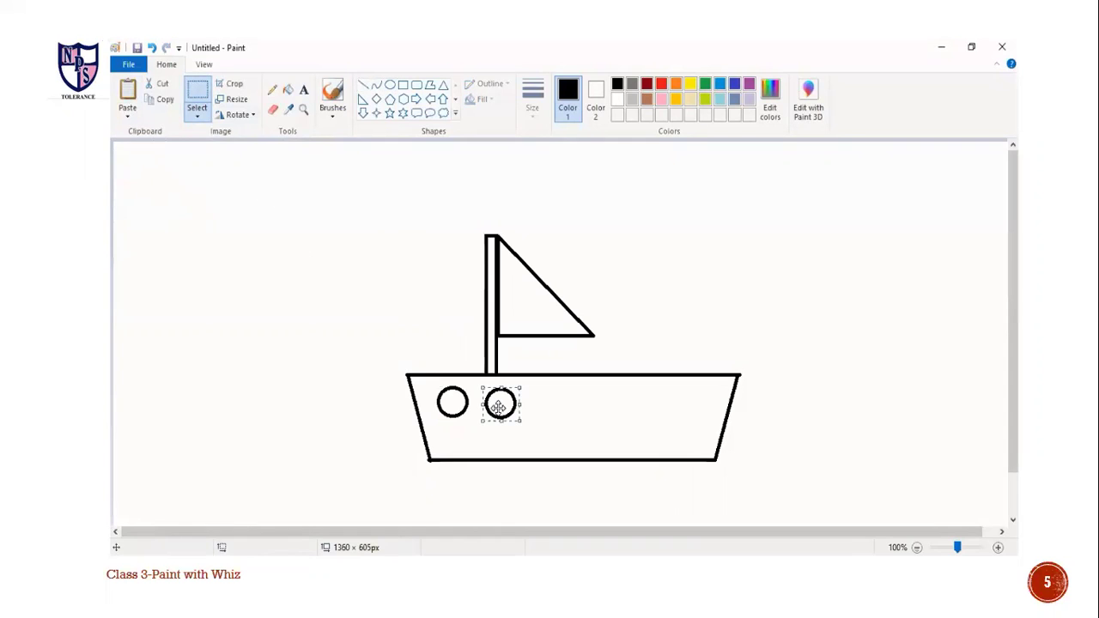
click(686, 327)
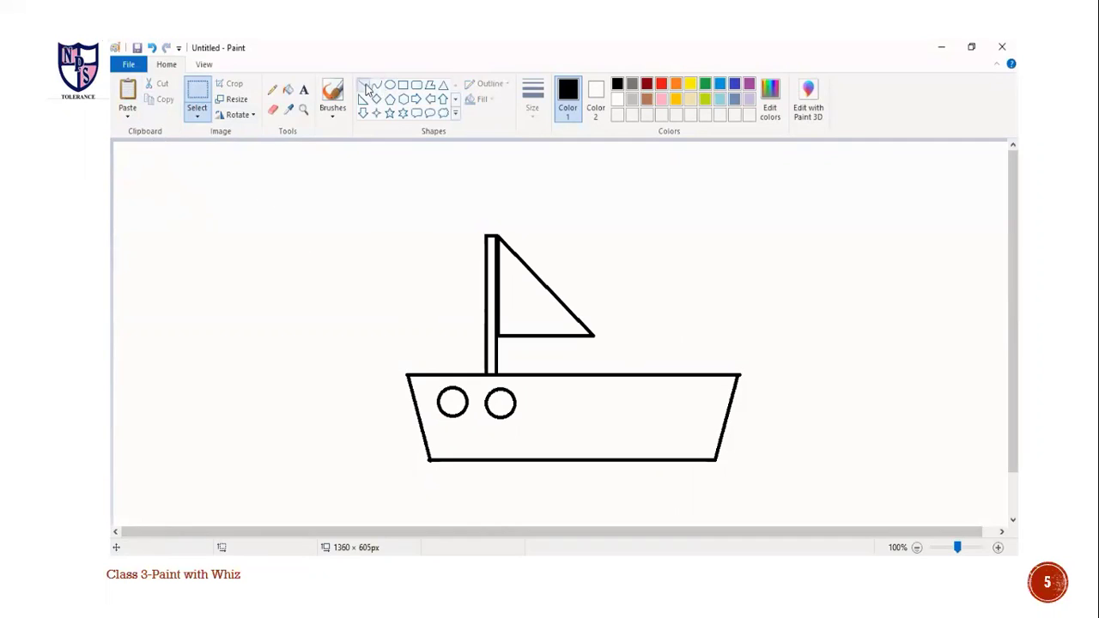
click(365, 87)
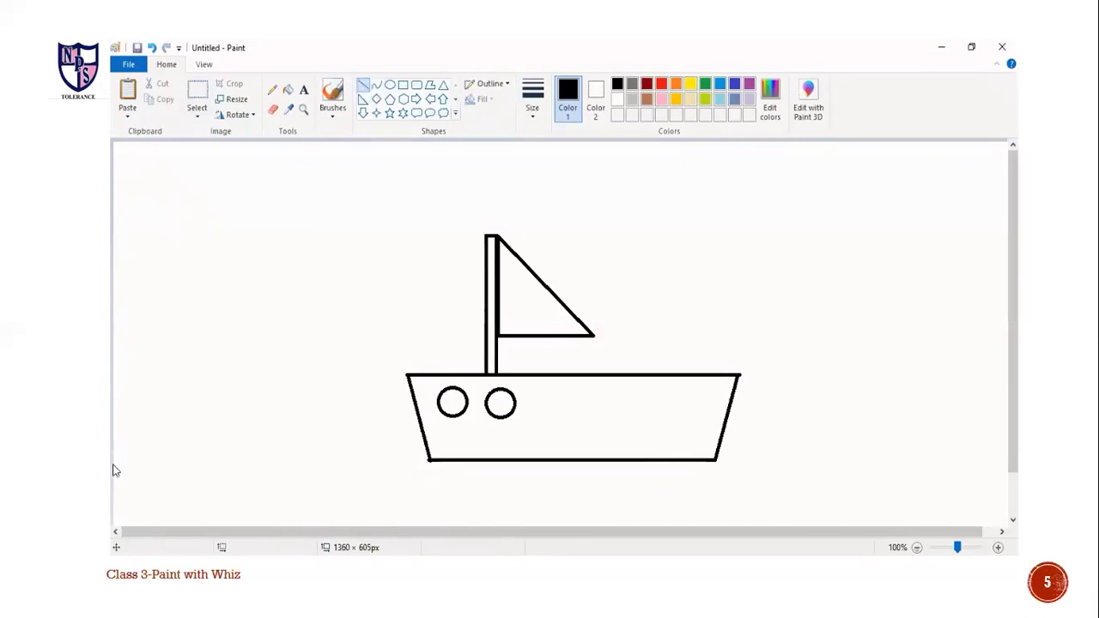
Step: Draw waterline segments from the left canvas edge to the hull and from the hull to the right edge
drag(116, 463, 429, 455)
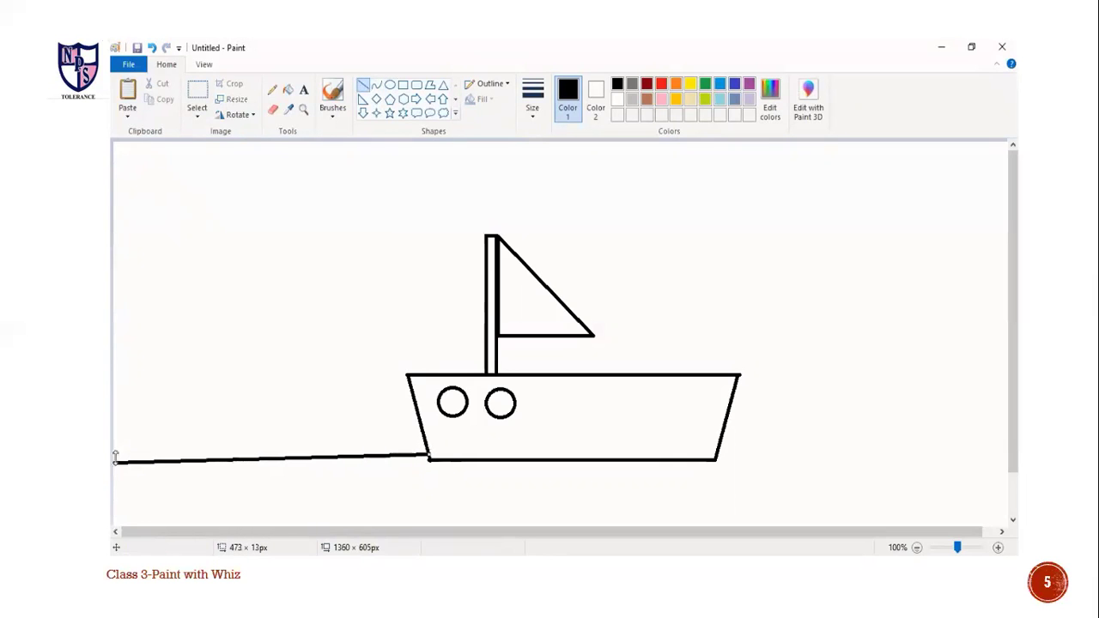
drag(115, 463, 115, 452)
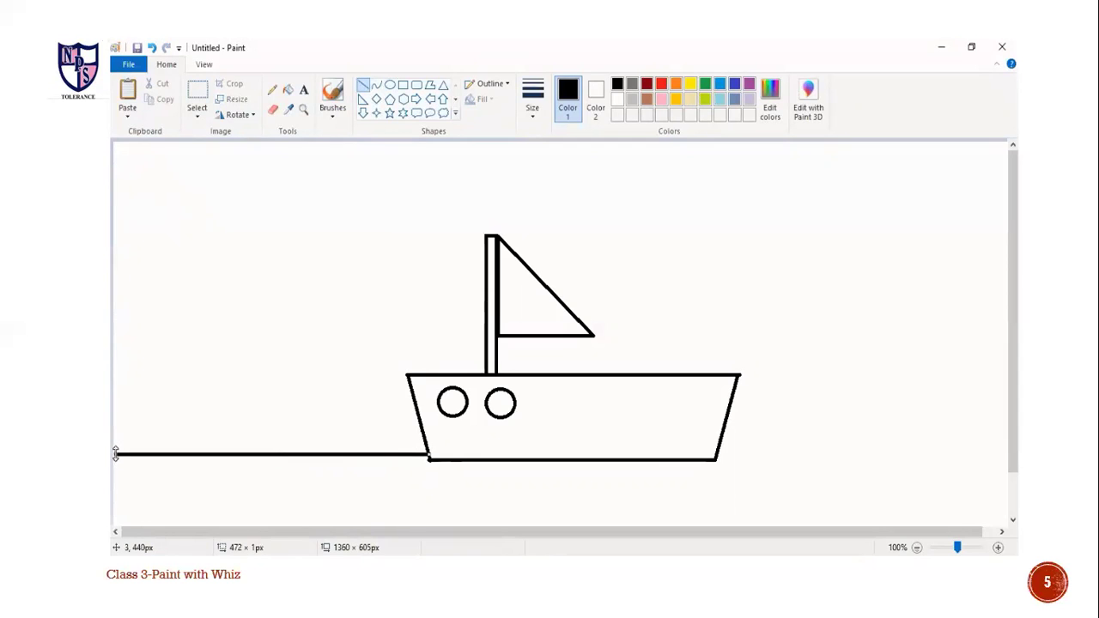
click(261, 483)
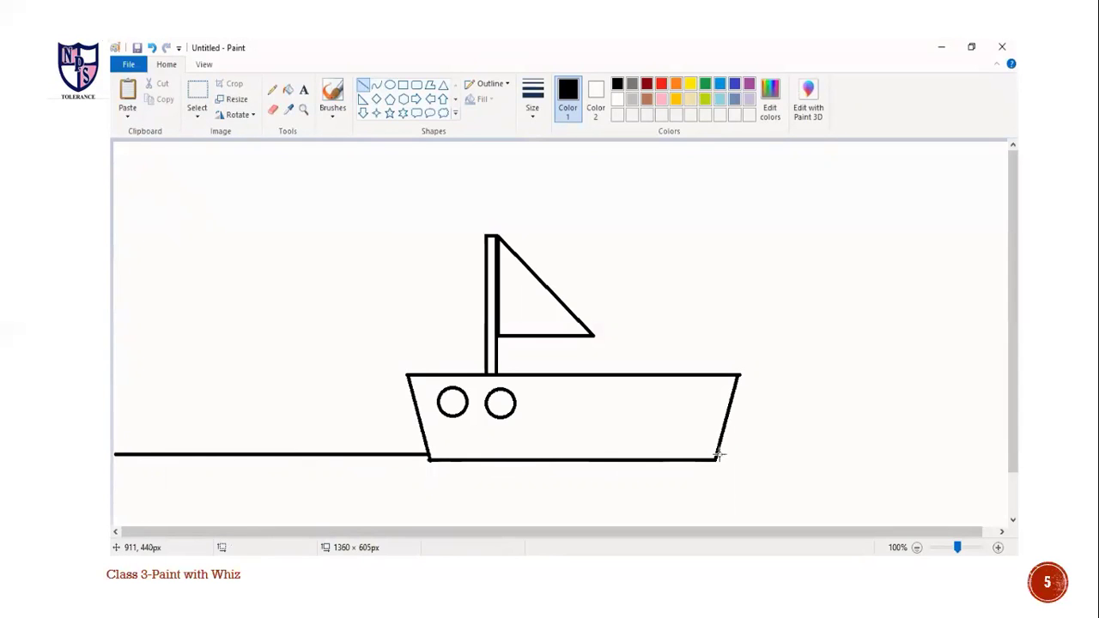
mouse_move(717, 454)
mouse_down()
mouse_move(1034, 463)
mouse_move(1035, 453)
mouse_up()
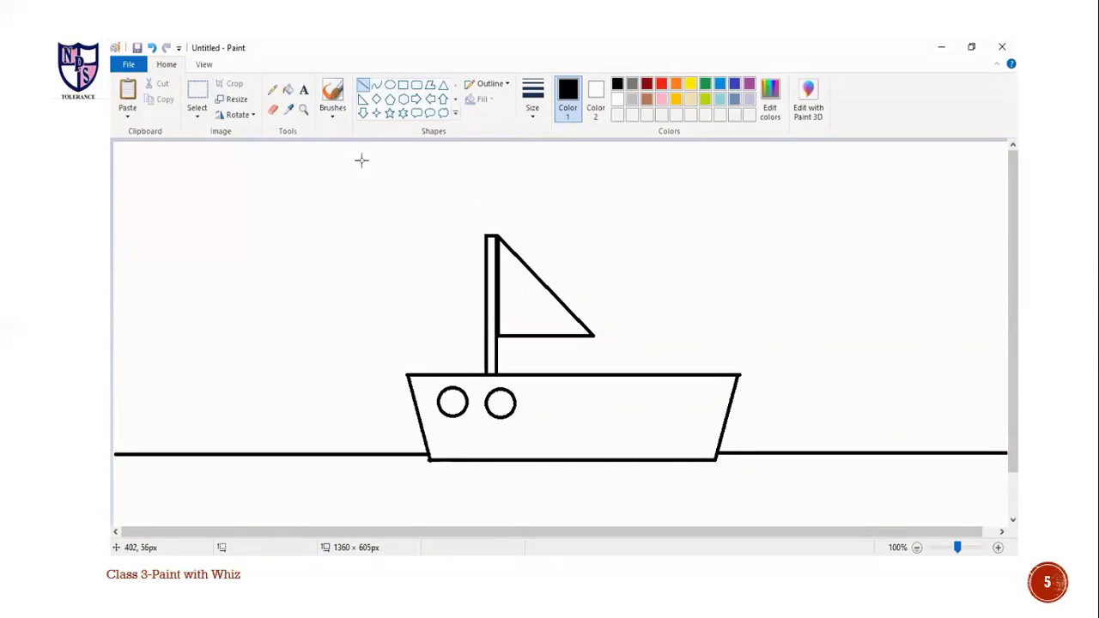
click(288, 91)
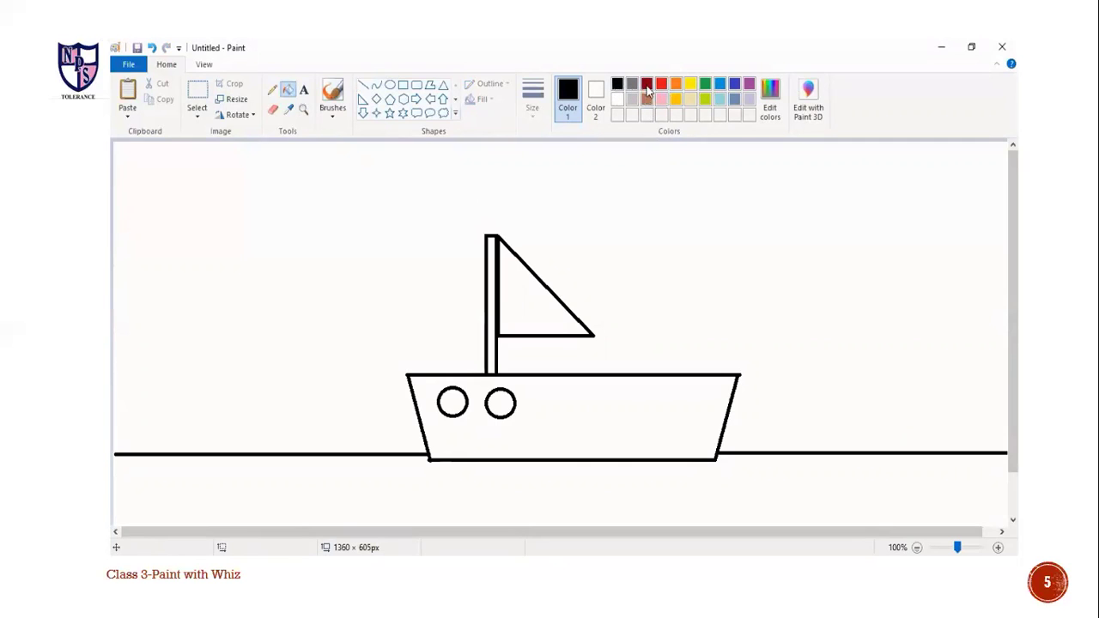
Step: Fill the hull dark red, the mast brown and the flag red
click(647, 87)
click(589, 400)
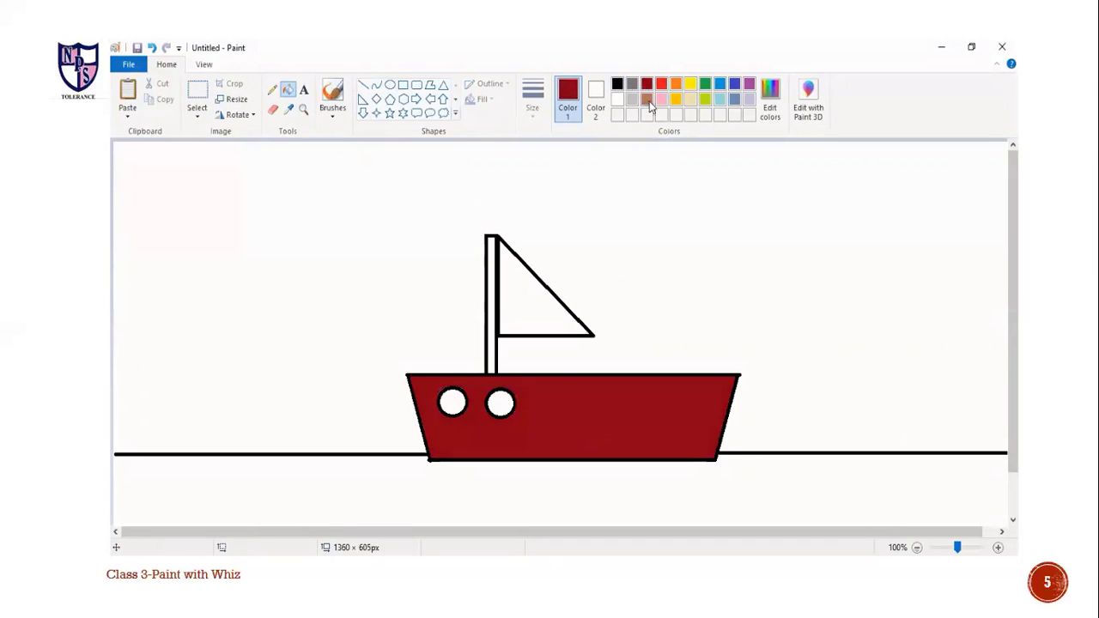
click(648, 101)
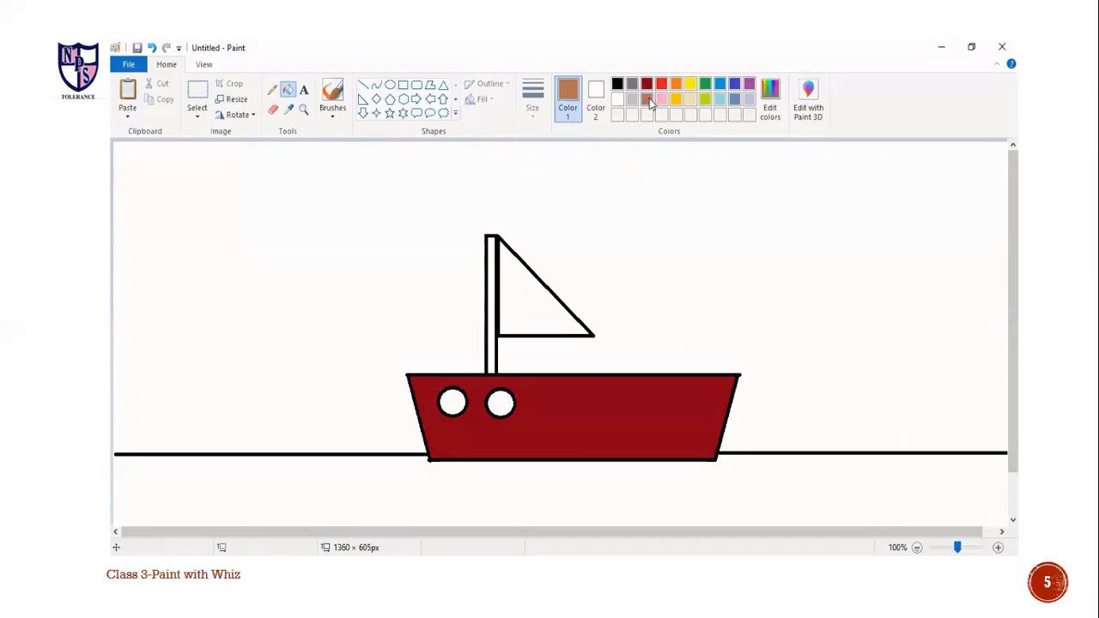
click(495, 286)
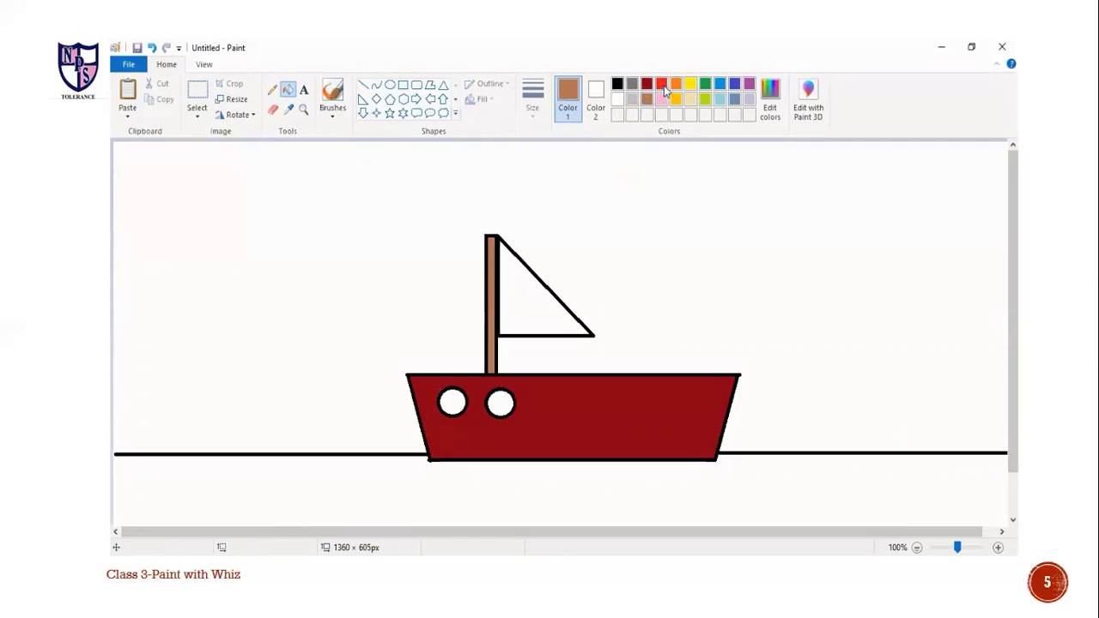
click(662, 85)
click(519, 293)
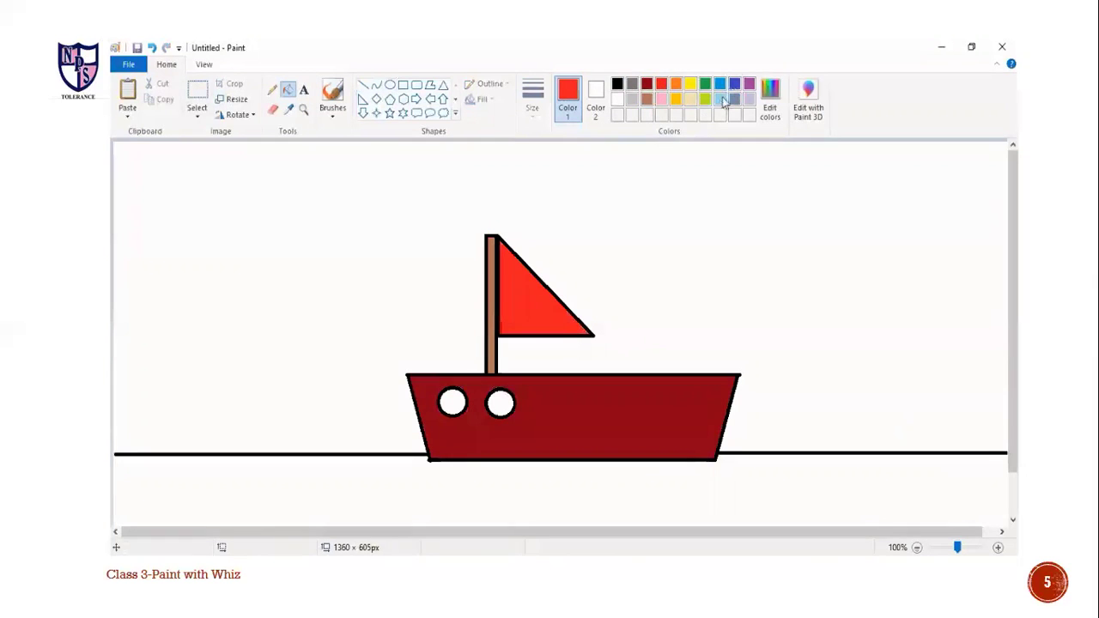
Step: Fill both portholes light blue and the background bright blue
click(721, 100)
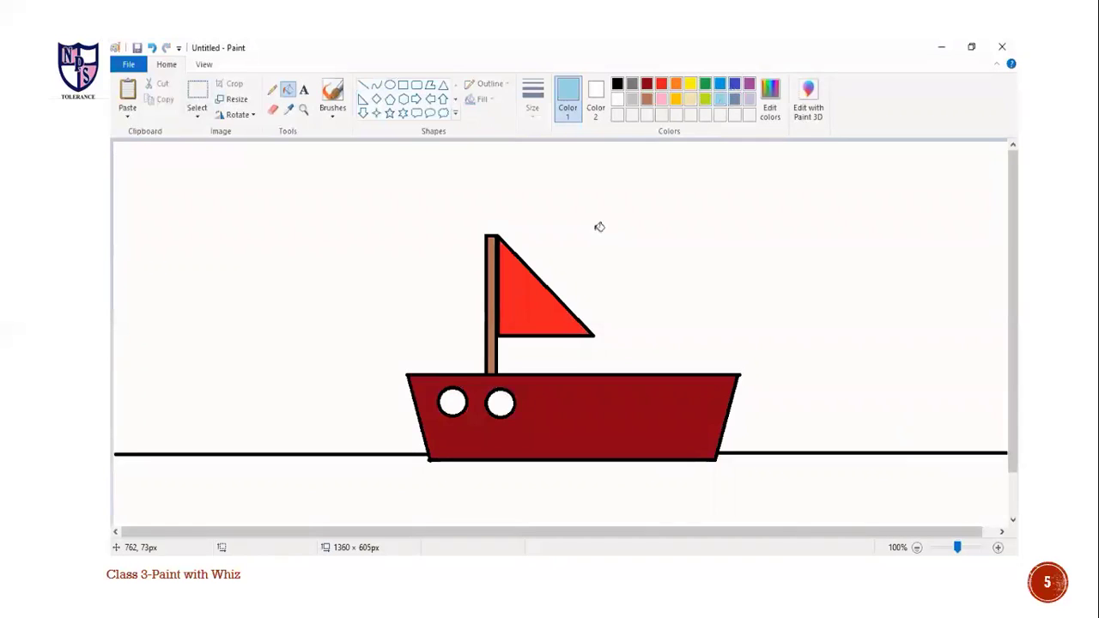
click(456, 398)
click(503, 401)
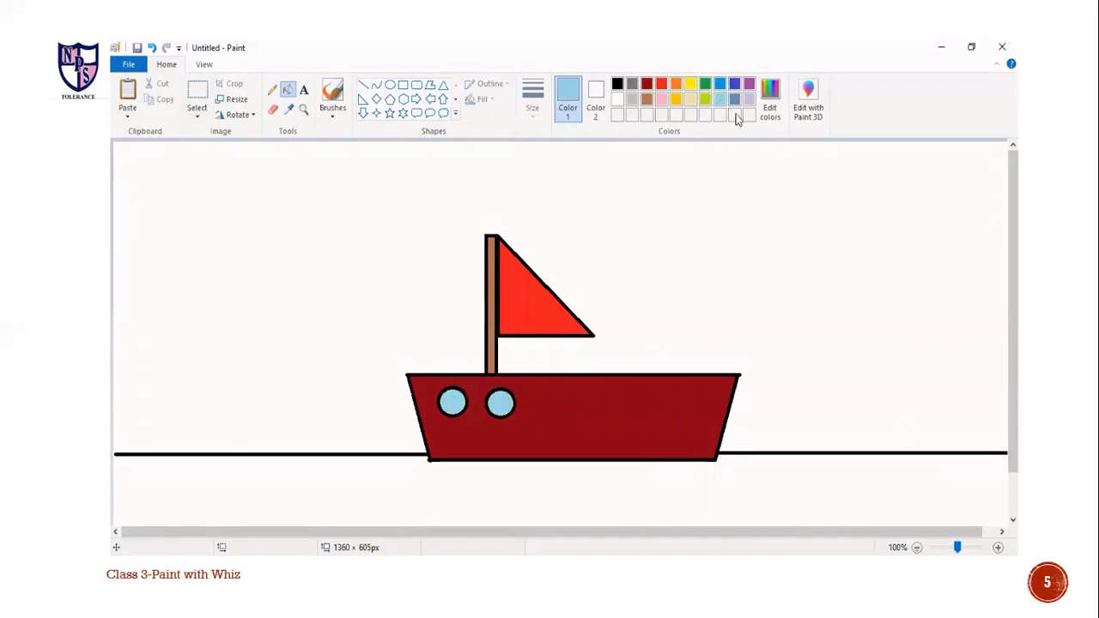
click(719, 84)
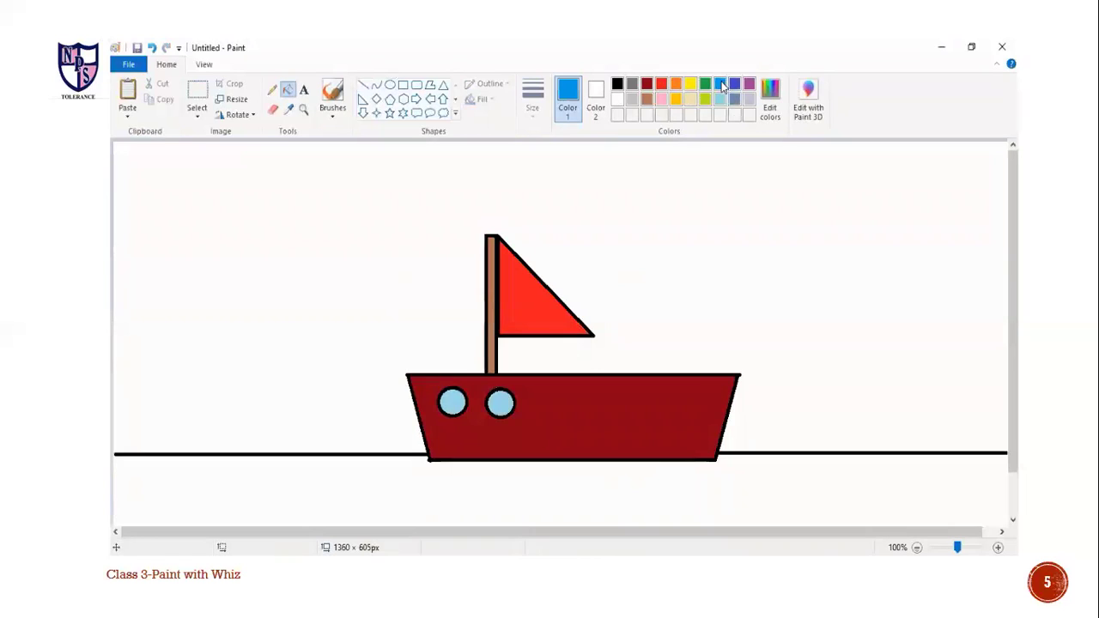
click(744, 461)
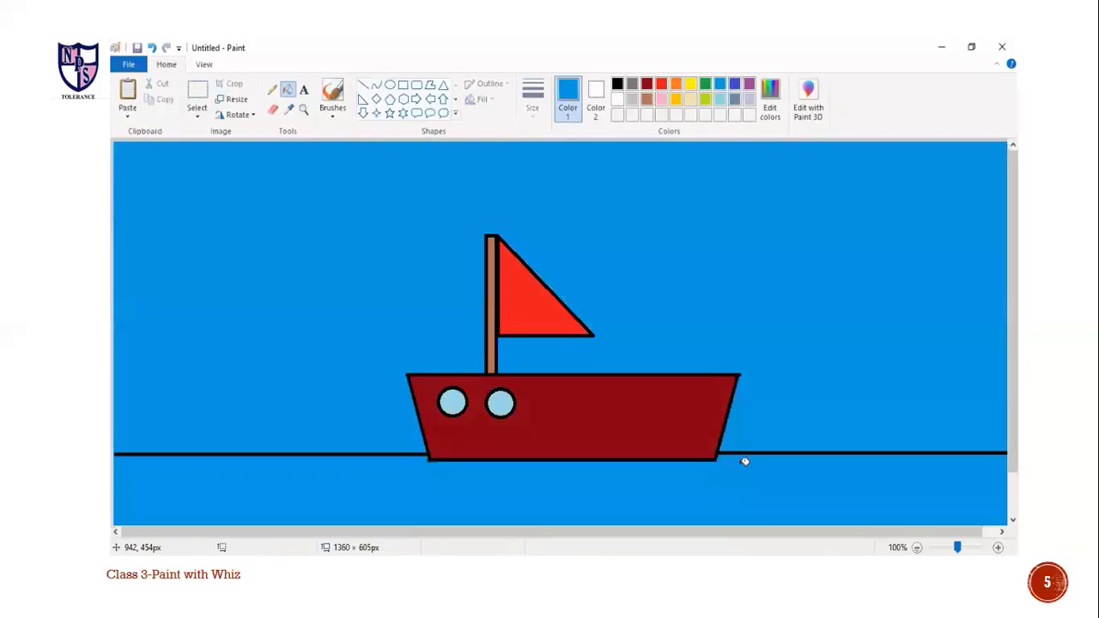
Step: Undo the blue background fill and add a short black line at the waterline's left end
click(151, 48)
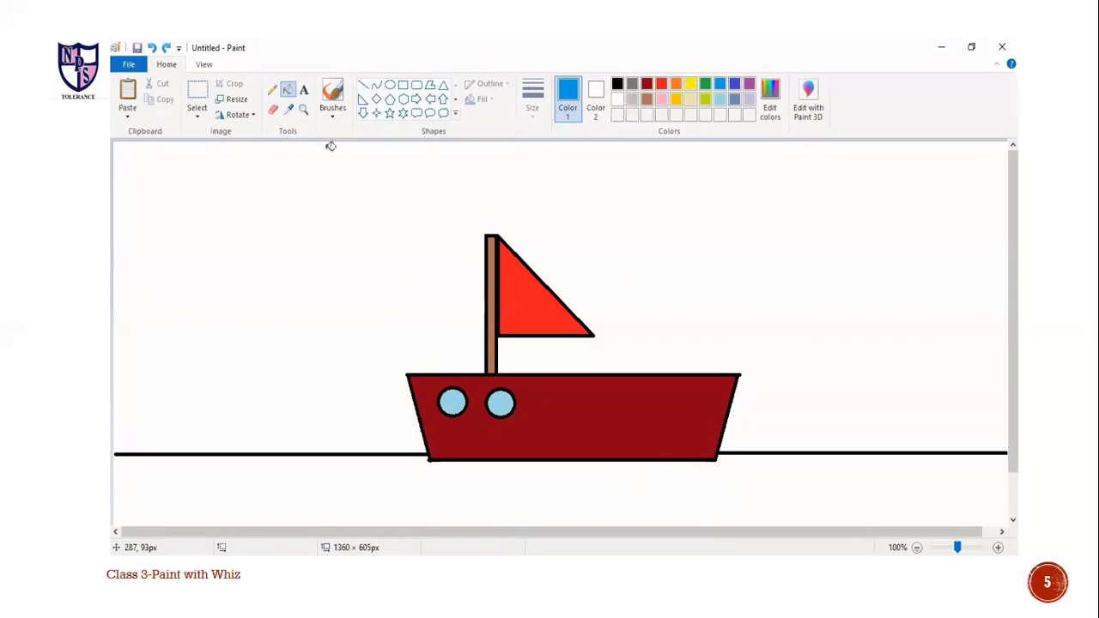
click(364, 86)
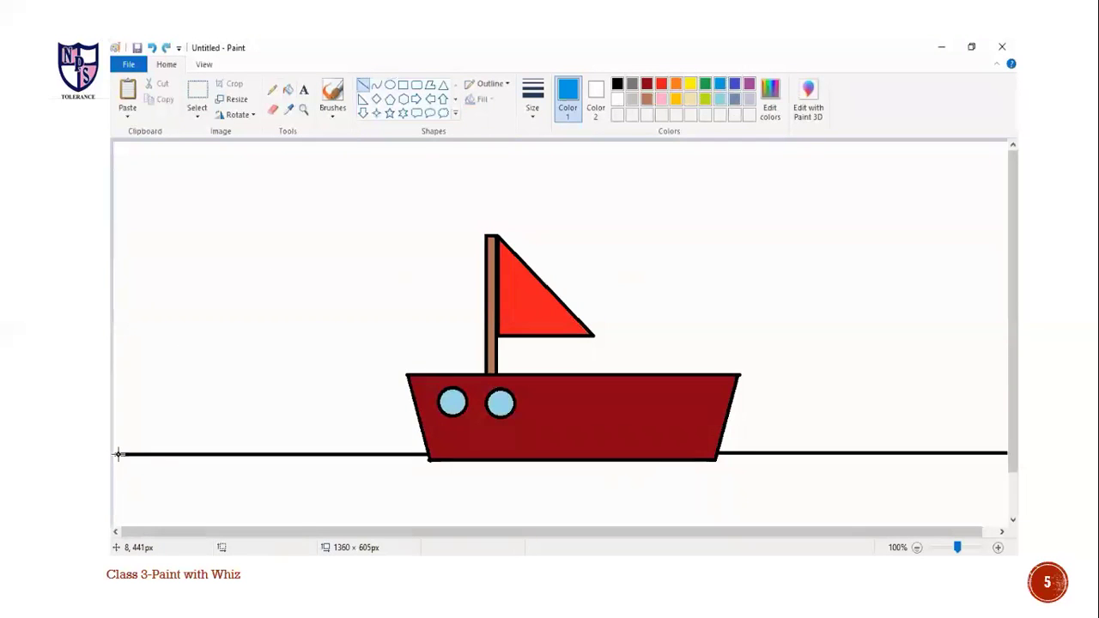
drag(118, 454, 117, 454)
click(617, 84)
click(313, 297)
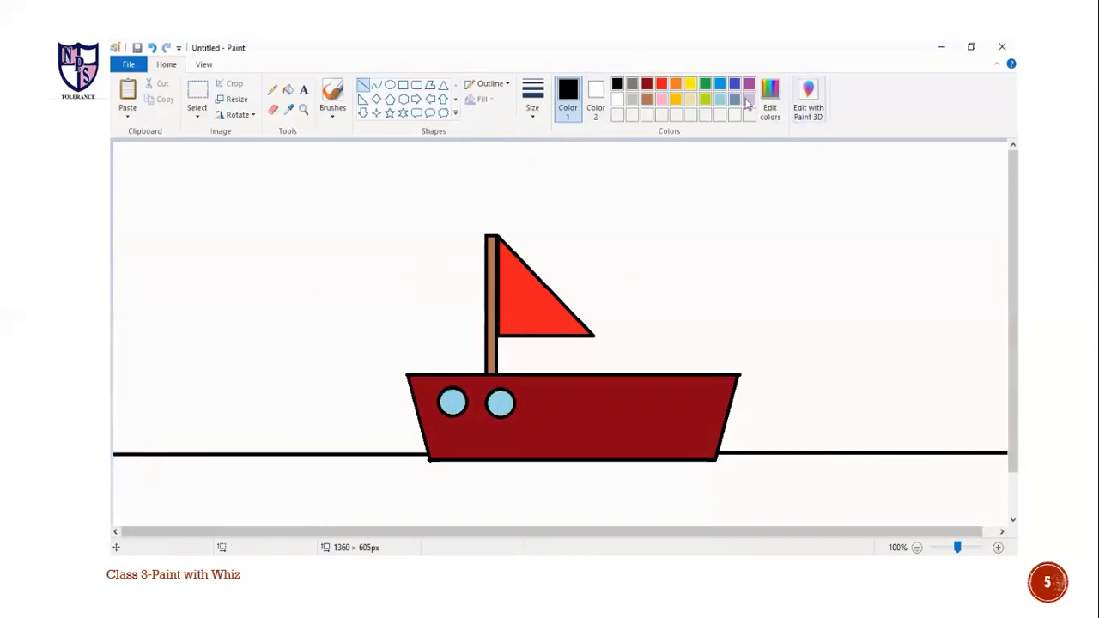
Step: Fill the area below the waterline blue as the sea
click(720, 84)
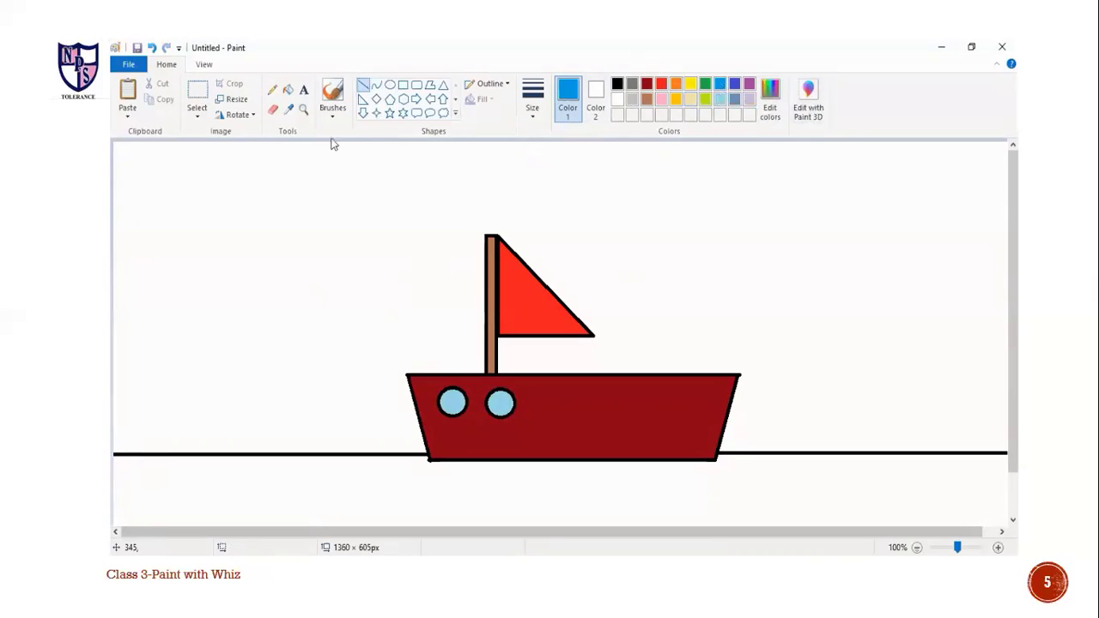
click(288, 92)
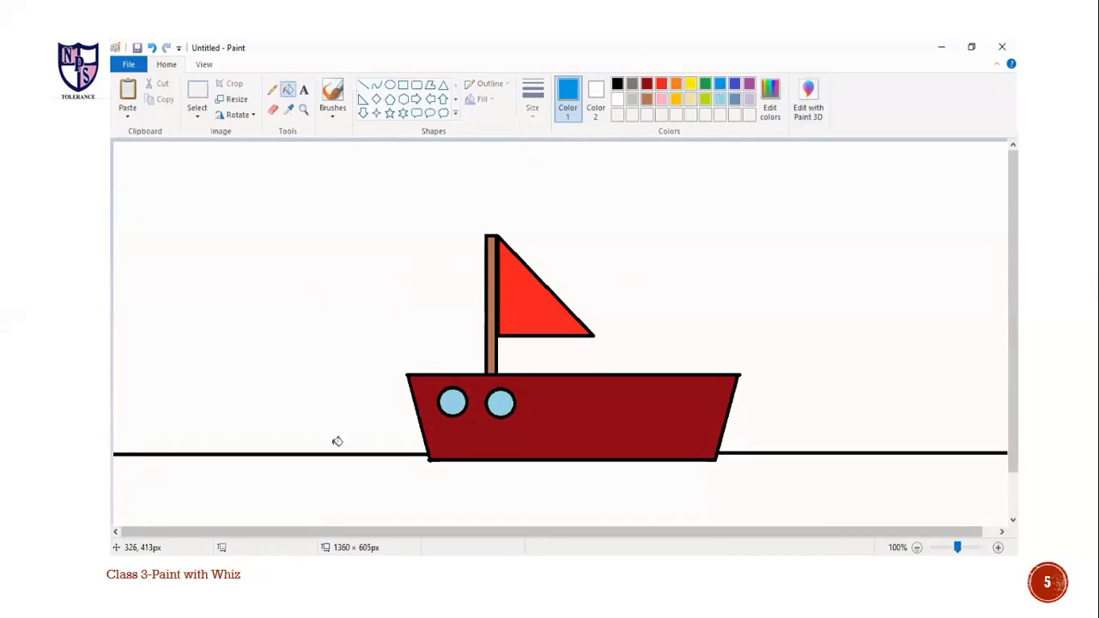
click(341, 488)
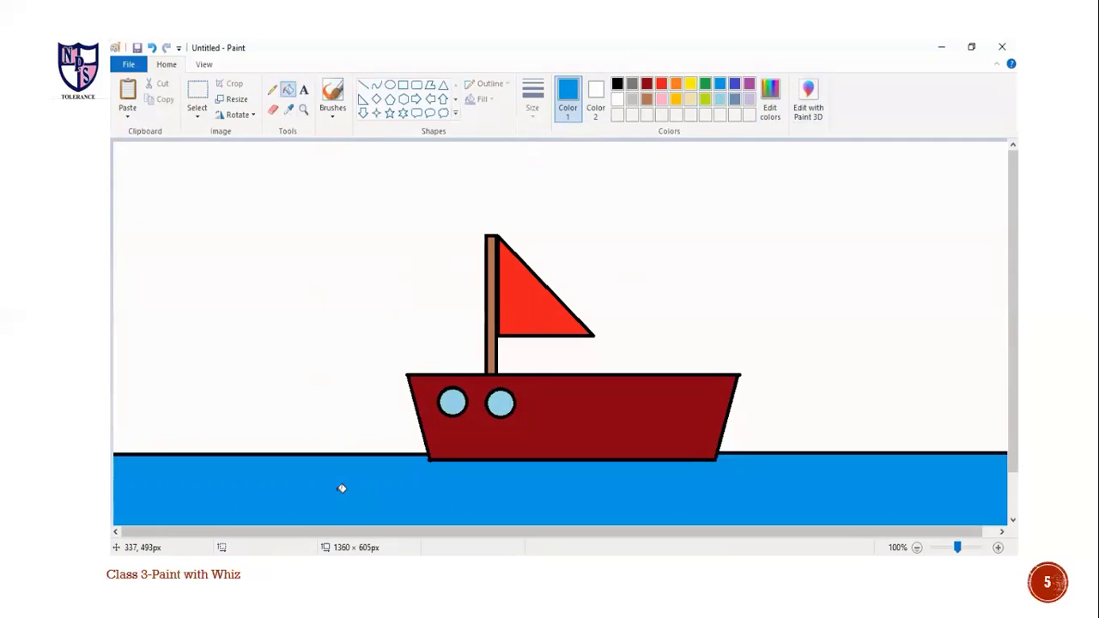
Step: Draw a black-outlined circle near the top left and fill it yellow as the sun
click(617, 86)
click(391, 86)
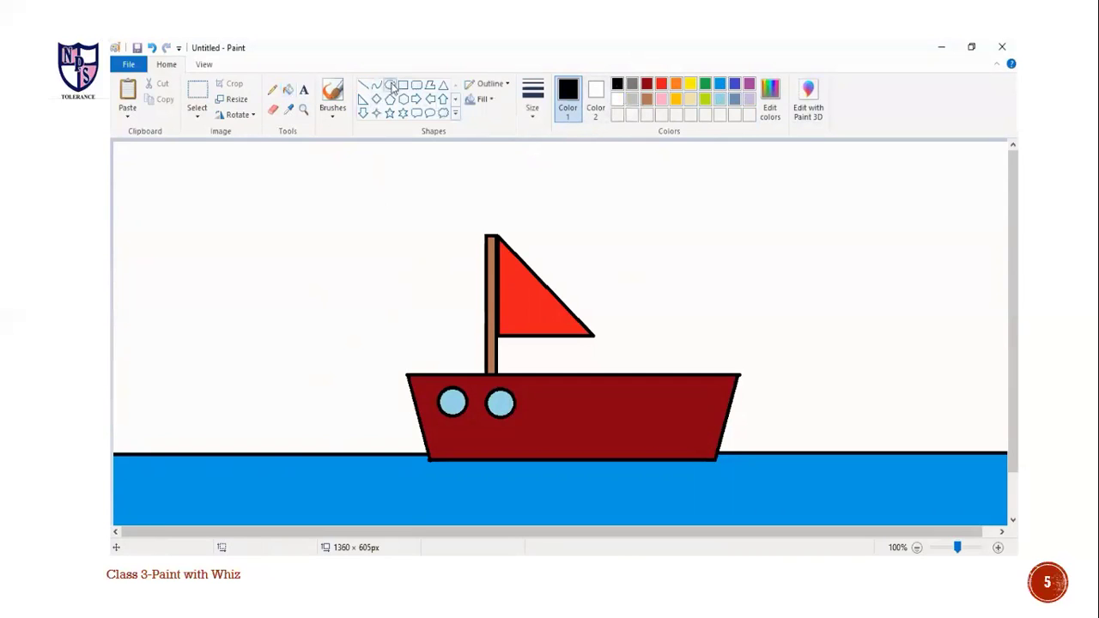
drag(231, 168, 307, 249)
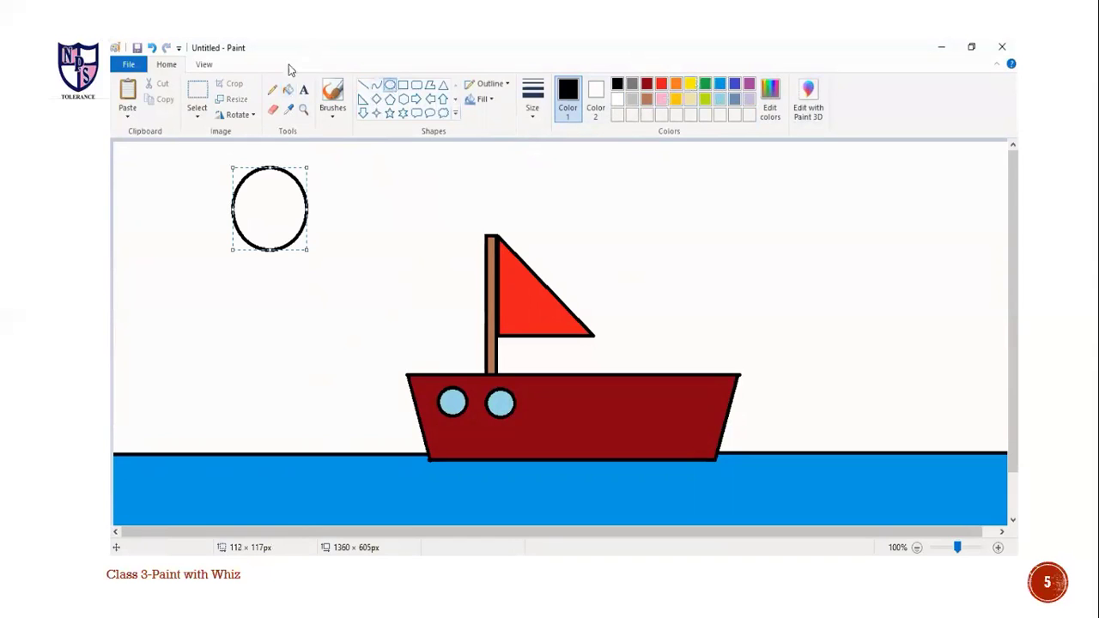
click(287, 89)
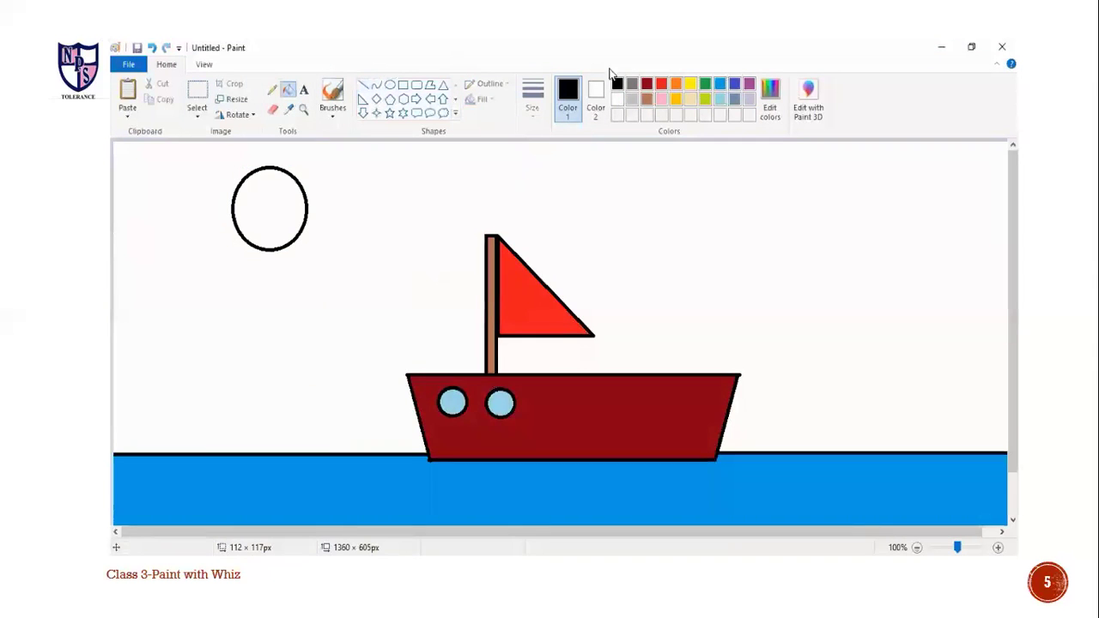
click(689, 84)
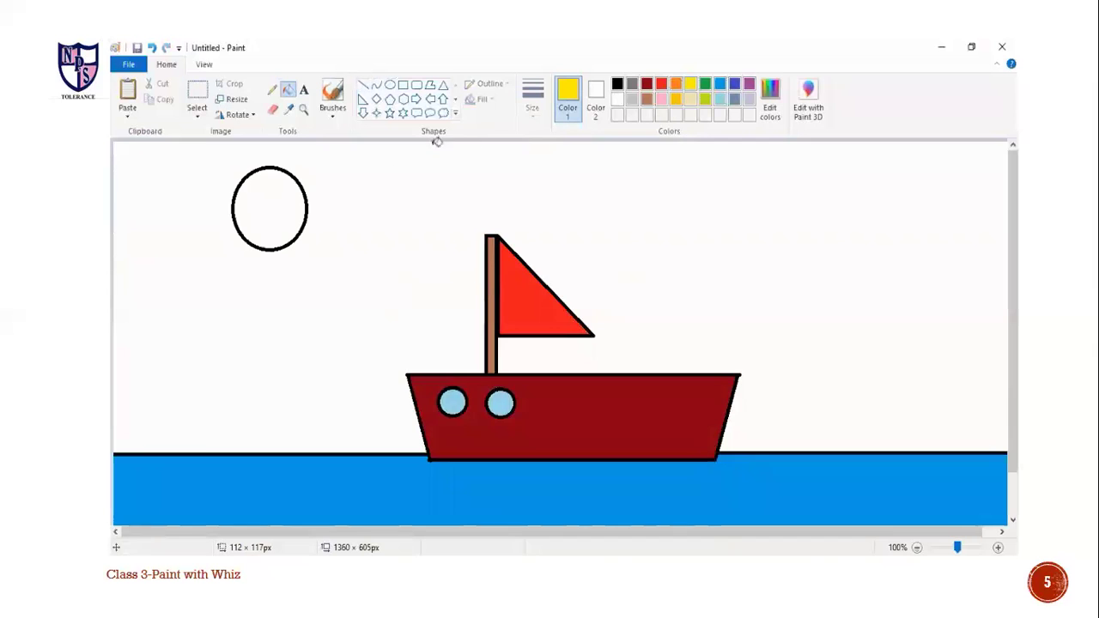
click(283, 194)
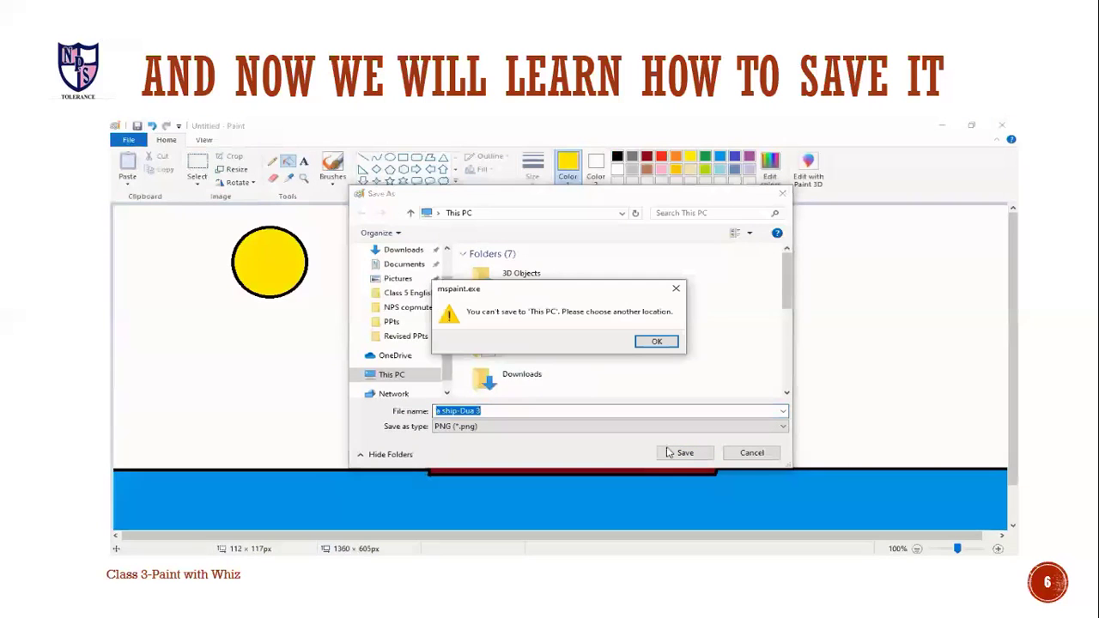
Step: Dismiss the save-location error and save the 'a ship' PNG to the Desktop
click(655, 342)
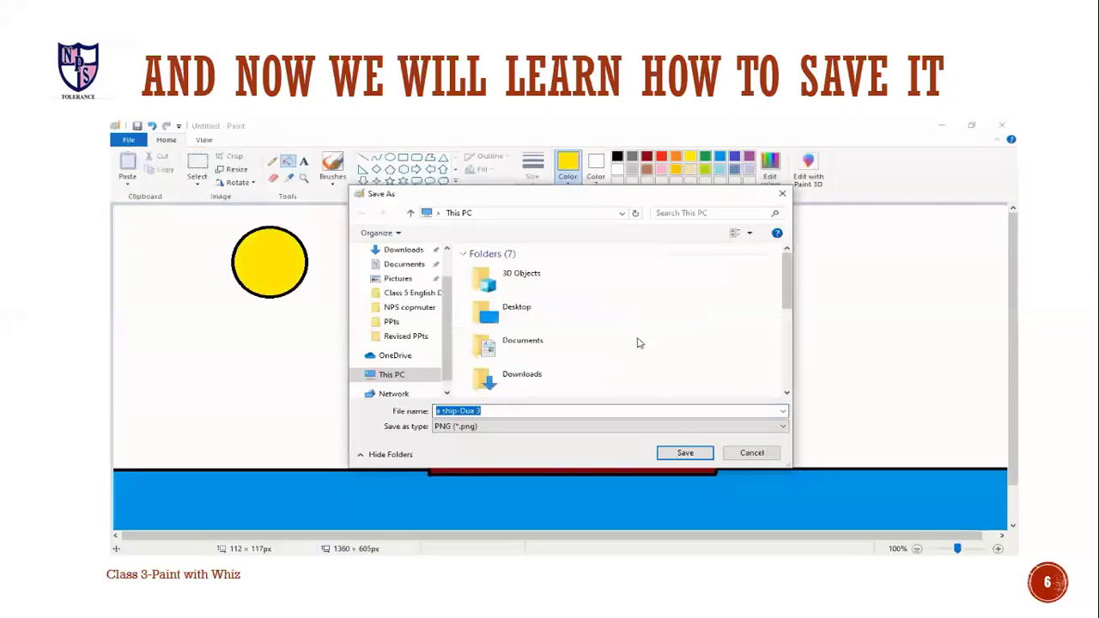
double_click(552, 317)
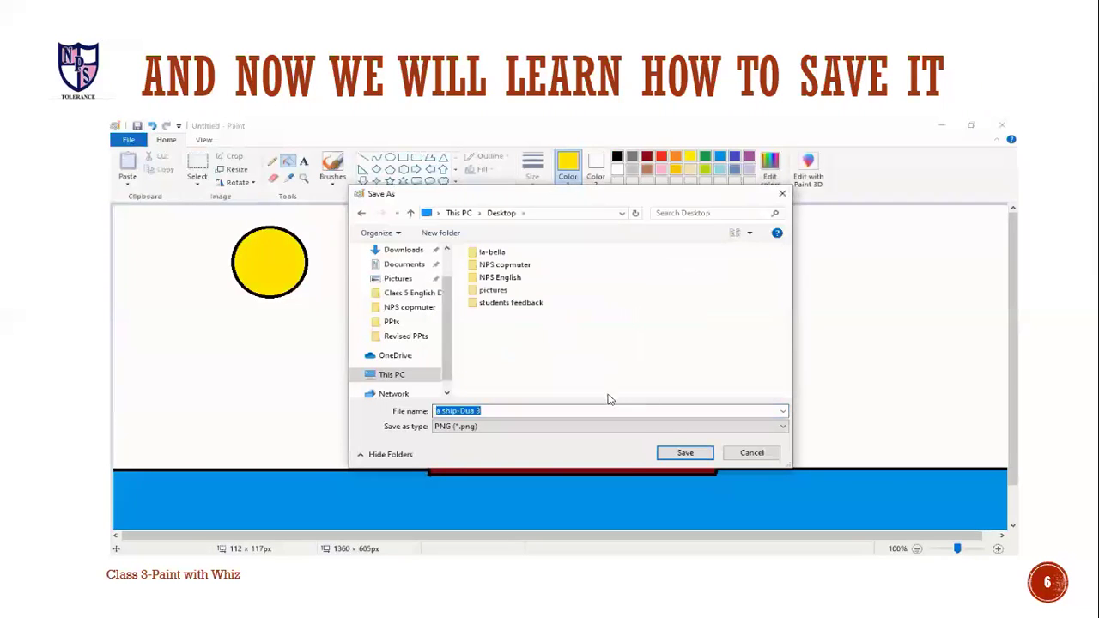
click(685, 454)
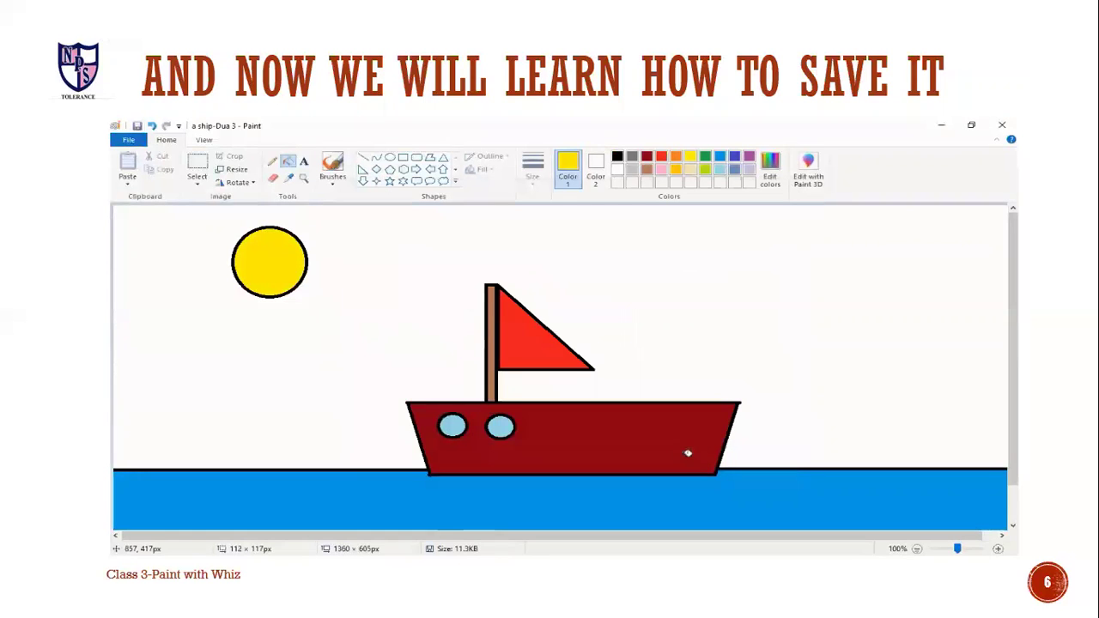